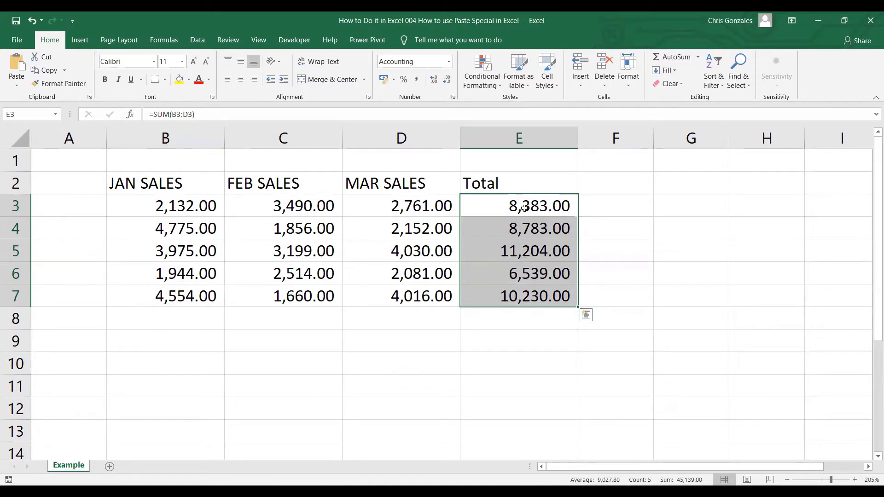
Step: Copy the Total column's formula results in cells E3:E7
{"action": "left_click_drag", "start_coordinate": [524, 208], "coordinate": [525, 291]}
{"action": "right_click", "coordinate": [525, 292]}
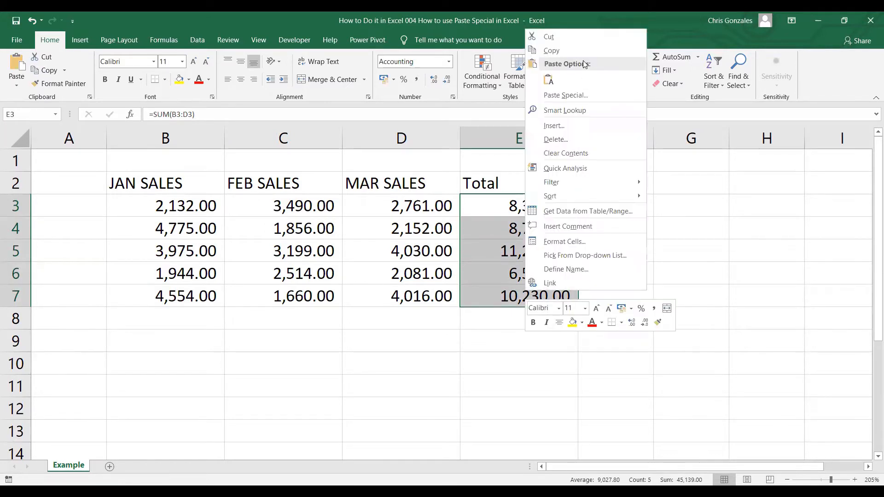
{"action": "left_click", "coordinate": [583, 53]}
Step: Paste the copied totals into B11 with Paste Special, using the Values option so only the numbers are kept
{"action": "scroll", "coordinate": [172, 308], "scroll_direction": "down", "scroll_amount": 1}
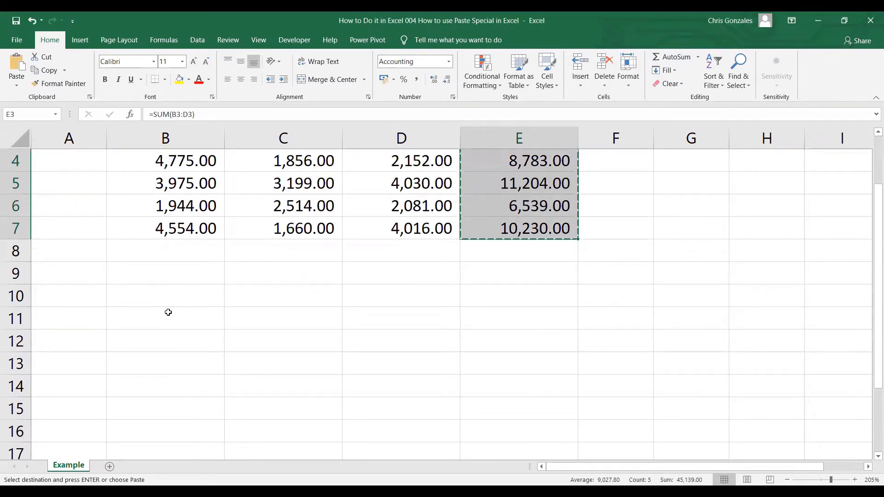
{"action": "left_click", "coordinate": [170, 314]}
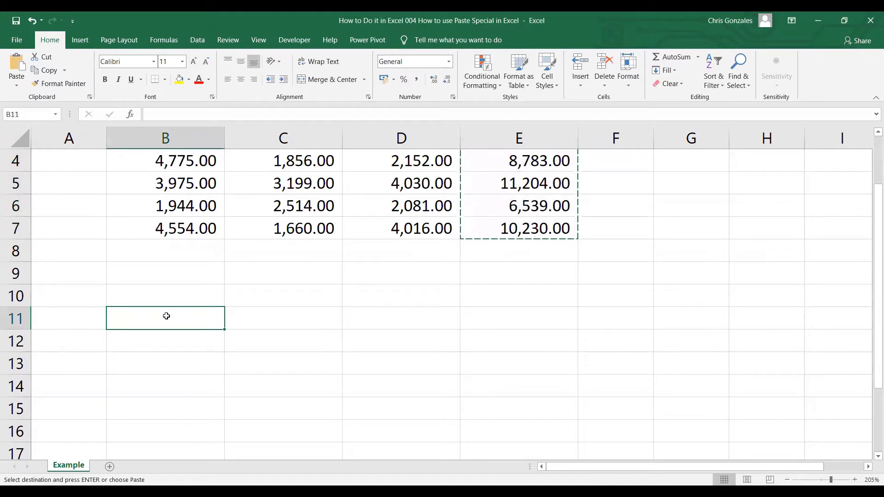
{"action": "right_click", "coordinate": [168, 319]}
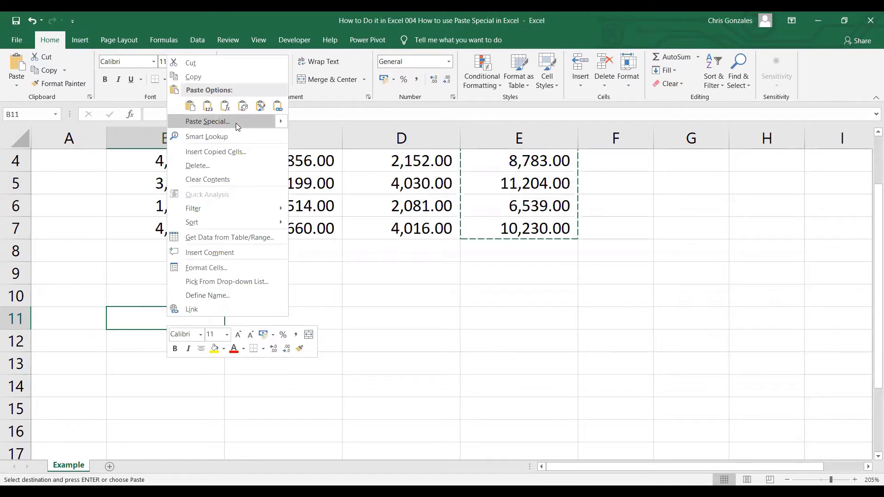
{"action": "left_click", "coordinate": [207, 122]}
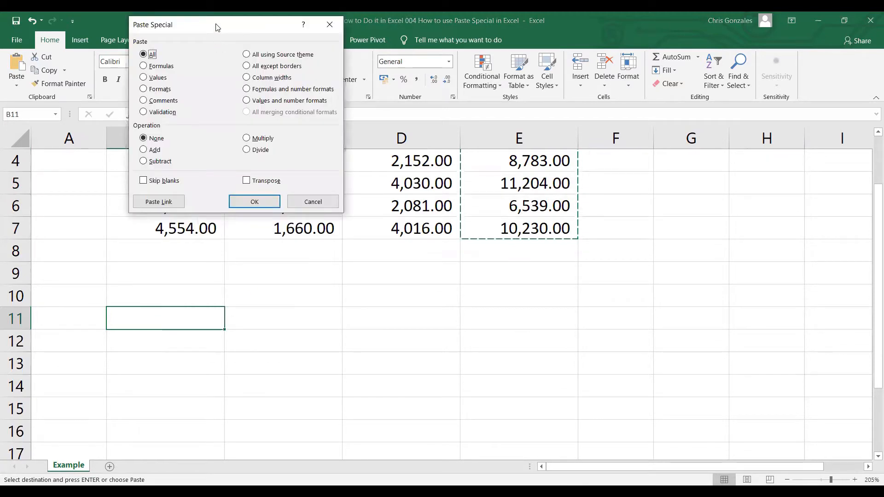
{"action": "left_click_drag", "start_coordinate": [219, 33], "coordinate": [344, 274]}
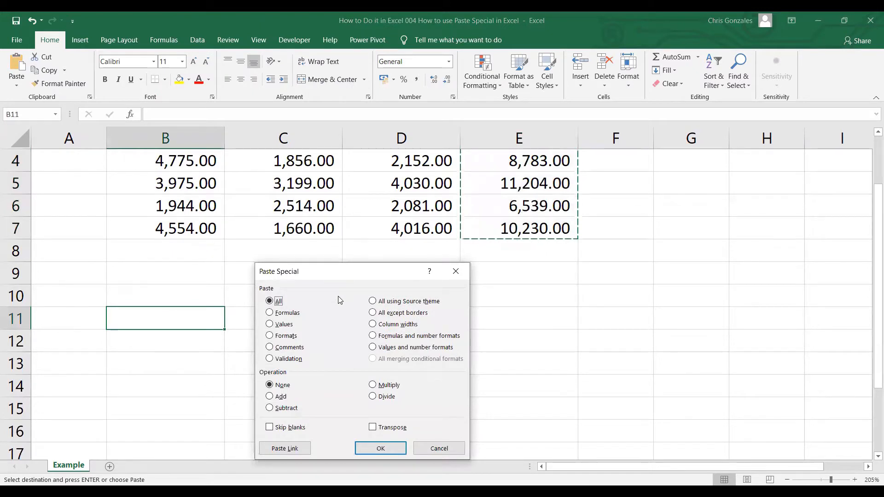
{"action": "left_click", "coordinate": [273, 313]}
{"action": "left_click", "coordinate": [287, 326]}
{"action": "left_click", "coordinate": [284, 339]}
{"action": "left_click", "coordinate": [276, 349]}
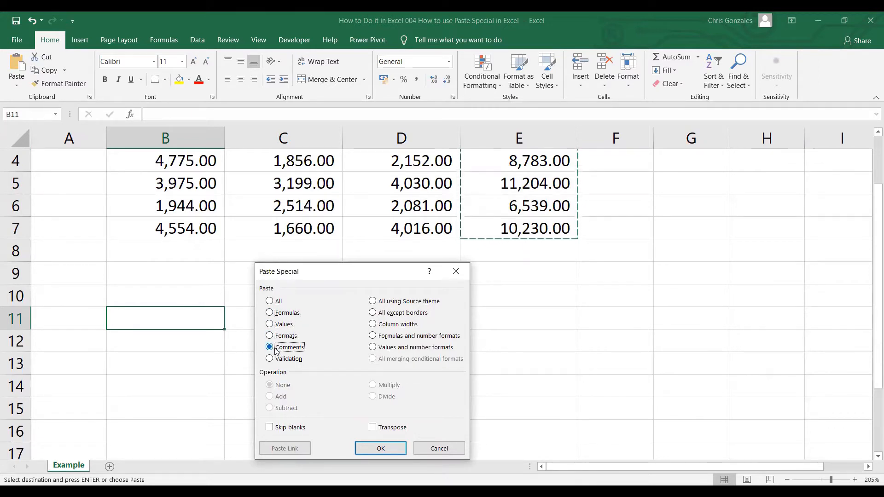
{"action": "left_click", "coordinate": [279, 360]}
{"action": "left_click", "coordinate": [275, 326]}
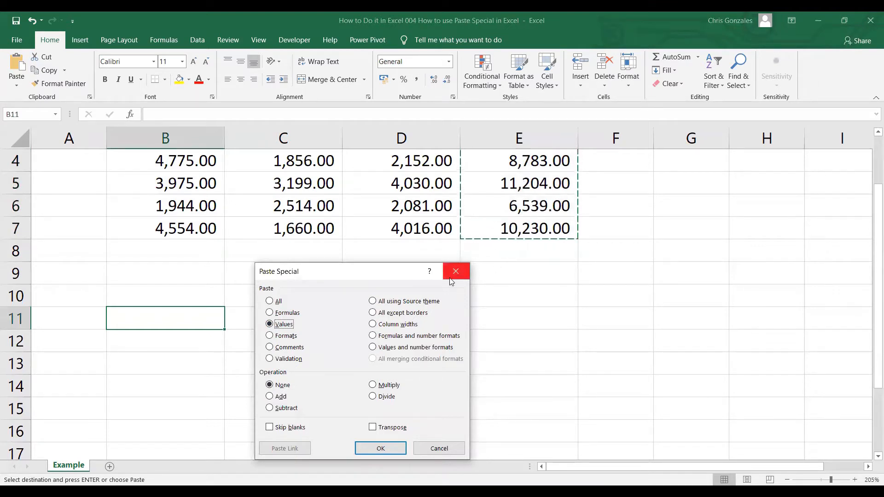
{"action": "left_click_drag", "start_coordinate": [377, 262], "coordinate": [369, 212]}
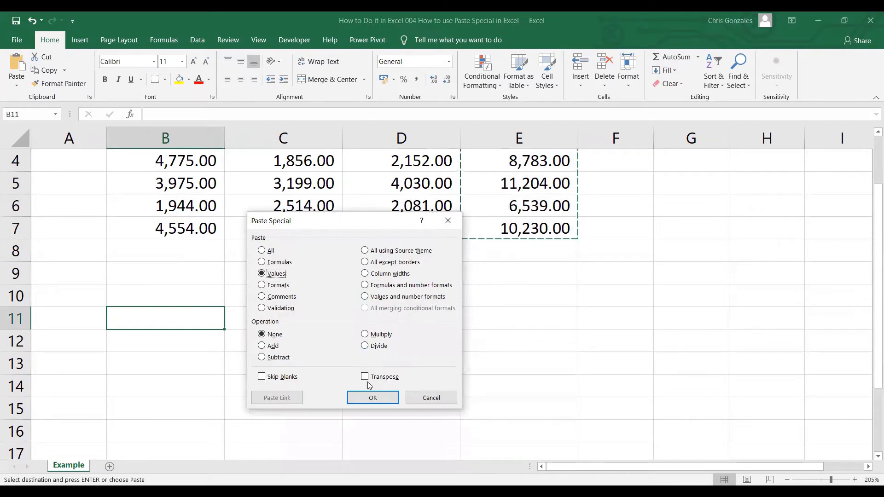
{"action": "left_click", "coordinate": [371, 398]}
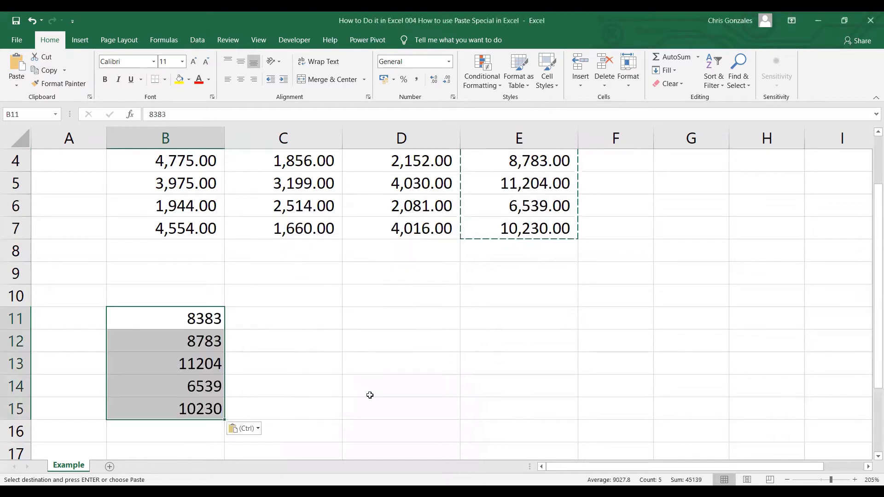
Step: Examine the contents of each pasted cell in B11:B15 to check whether it holds a plain value or a formula
{"action": "left_click", "coordinate": [201, 320]}
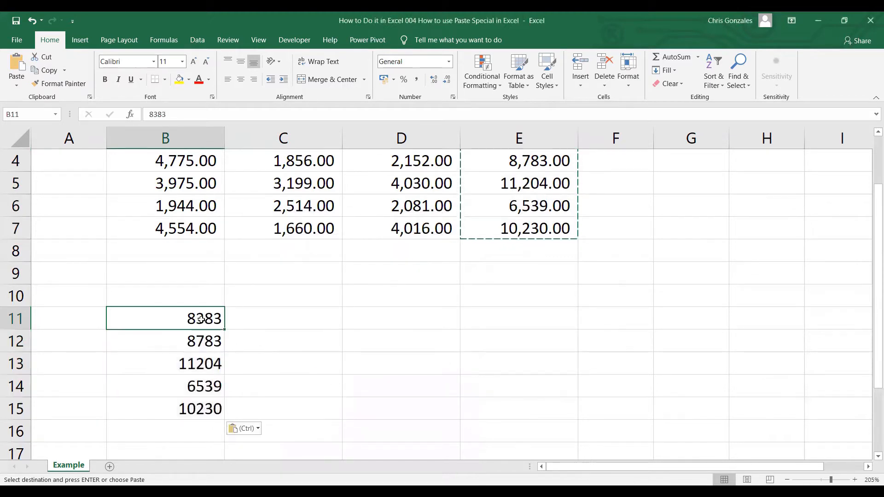
{"action": "double_click", "coordinate": [201, 320]}
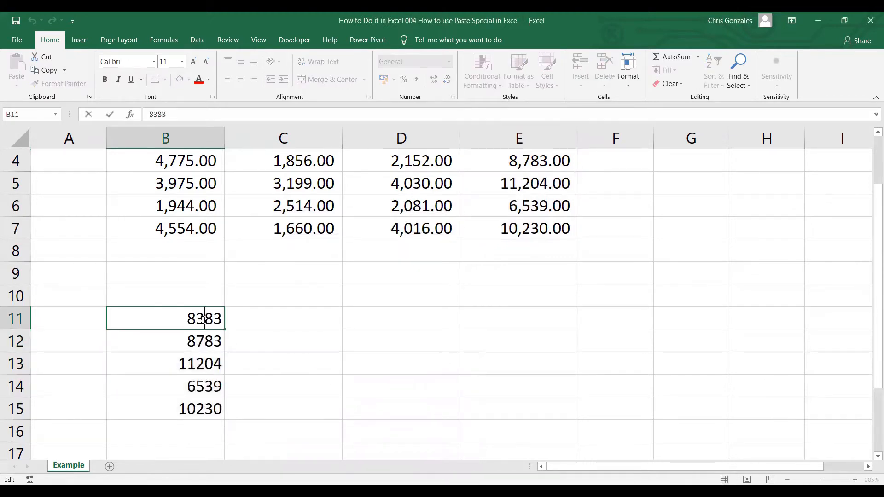
{"action": "left_click", "coordinate": [199, 341]}
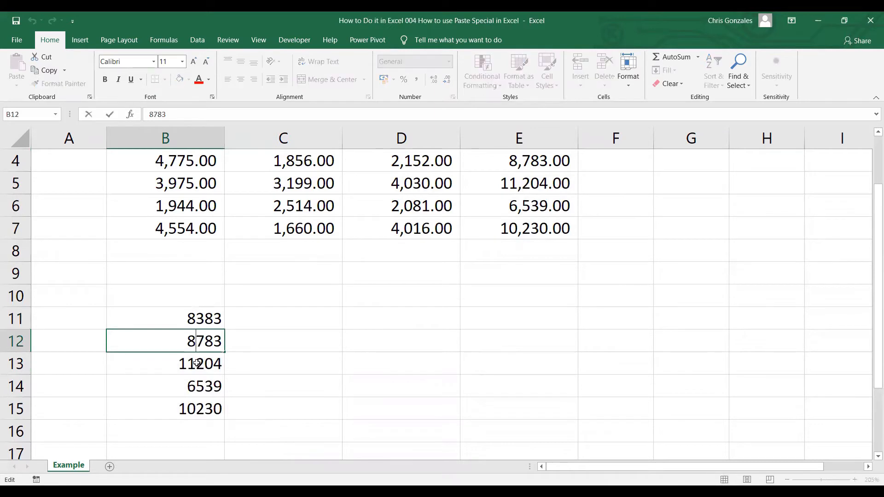
{"action": "left_click", "coordinate": [197, 363]}
{"action": "left_click", "coordinate": [195, 384]}
{"action": "left_click", "coordinate": [198, 402]}
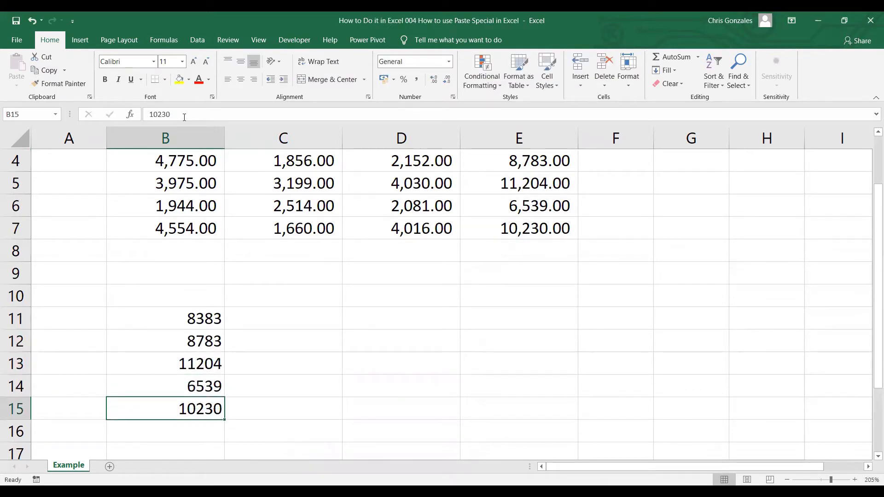
{"action": "left_click", "coordinate": [194, 319]}
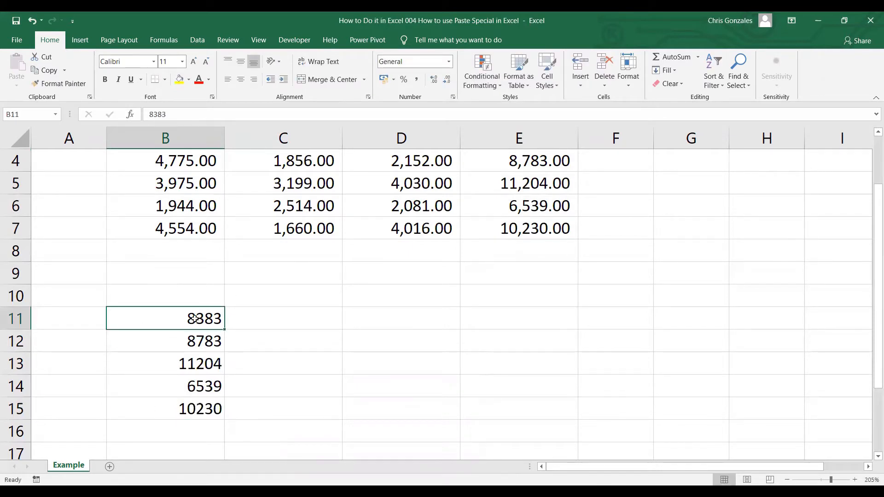
{"action": "key", "text": "Down"}
{"action": "key", "text": "Down"}
{"action": "key", "text": "Down"}
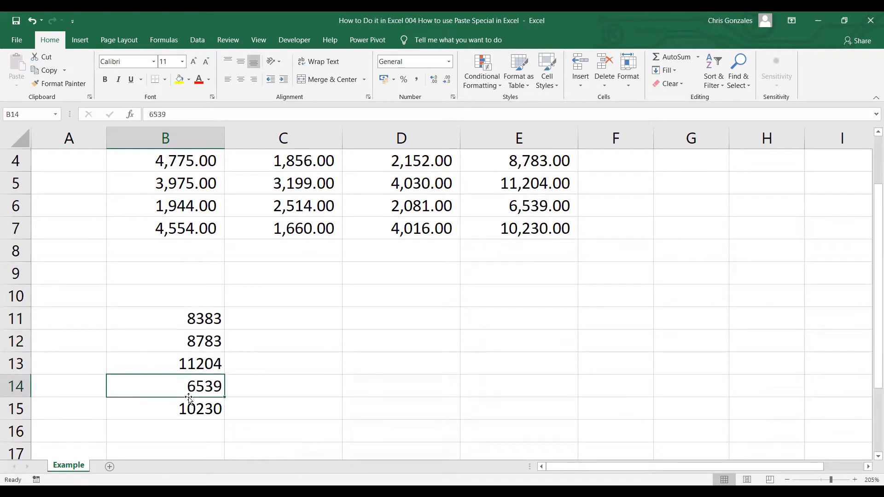
{"action": "key", "text": "Down"}
Step: Format the JAN SALES header in B2 with a light blue fill and red font colour
{"action": "scroll", "coordinate": [513, 323], "scroll_direction": "up", "scroll_amount": 1}
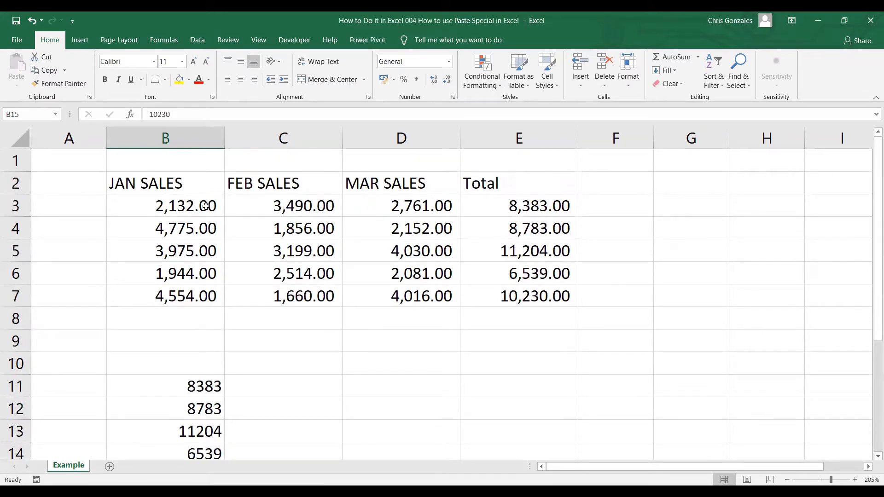
{"action": "left_click", "coordinate": [144, 186]}
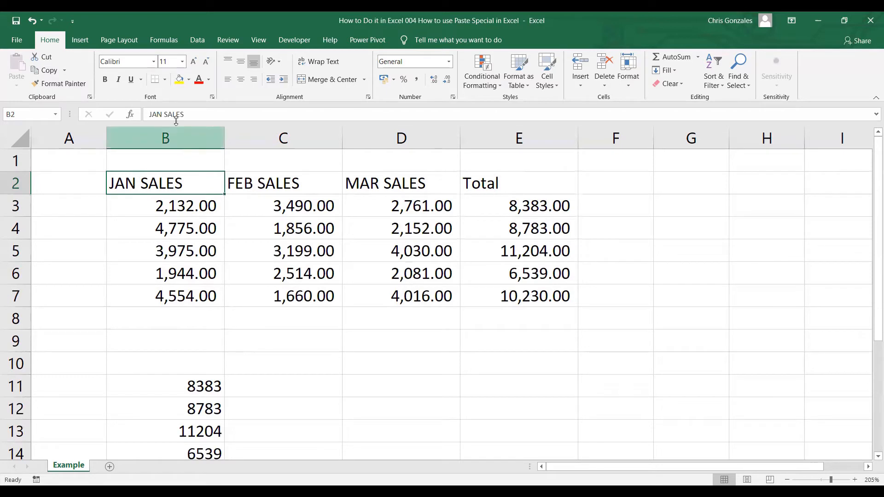
{"action": "left_click", "coordinate": [190, 80]}
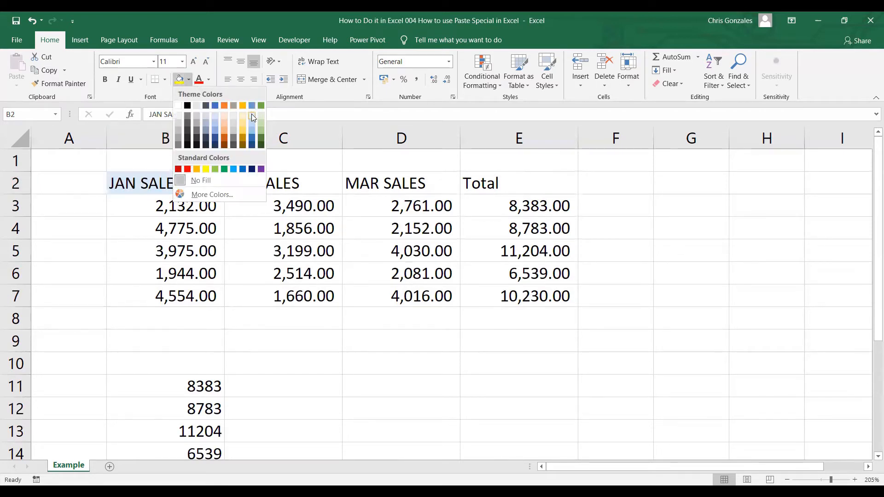
{"action": "left_click", "coordinate": [251, 114]}
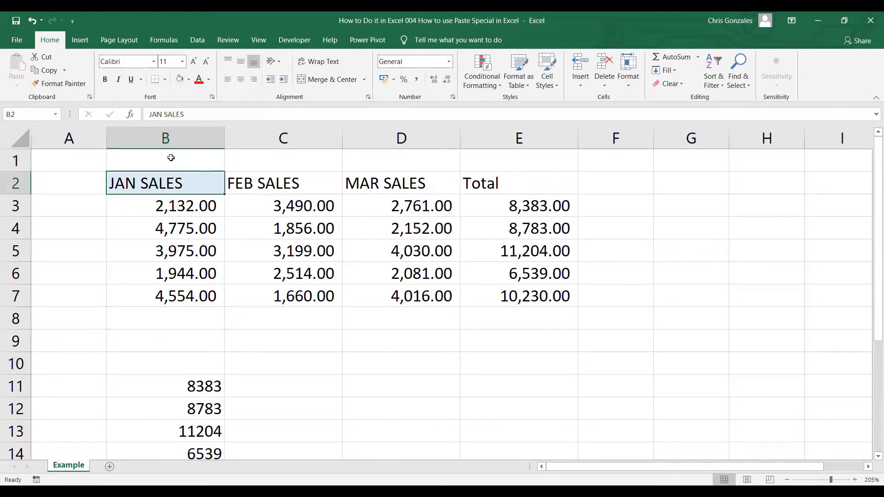
{"action": "left_click", "coordinate": [208, 82]}
{"action": "left_click", "coordinate": [199, 79]}
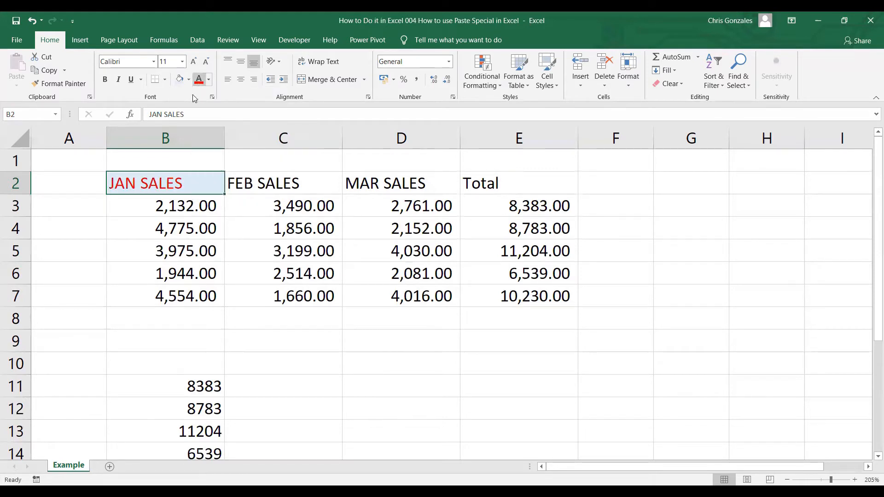
{"action": "left_click", "coordinate": [239, 157]}
{"action": "left_click", "coordinate": [191, 176]}
{"action": "left_click", "coordinate": [269, 181]}
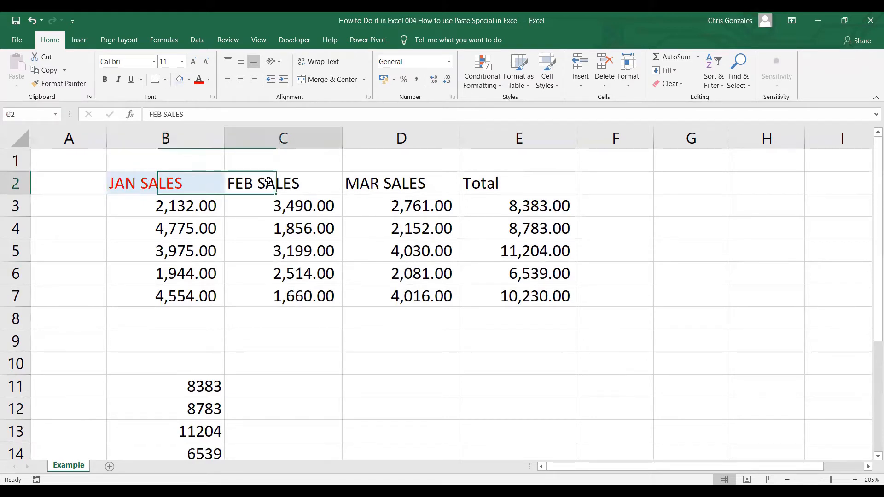
{"action": "left_click", "coordinate": [426, 182]}
{"action": "left_click", "coordinate": [504, 185]}
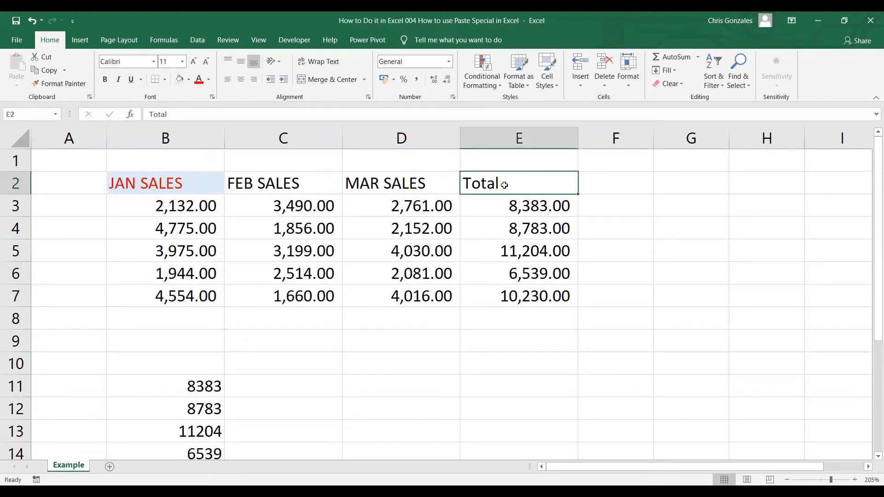
Step: Copy the JAN SALES header and apply only its formatting to C2:E2 with the Paste Special Formats option
{"action": "left_click", "coordinate": [212, 184]}
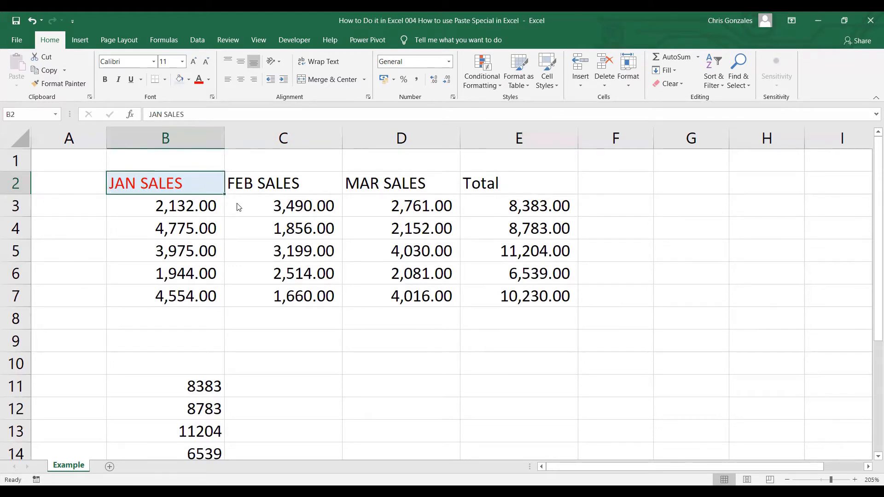
{"action": "right_click", "coordinate": [213, 185]}
{"action": "left_click", "coordinate": [240, 206]}
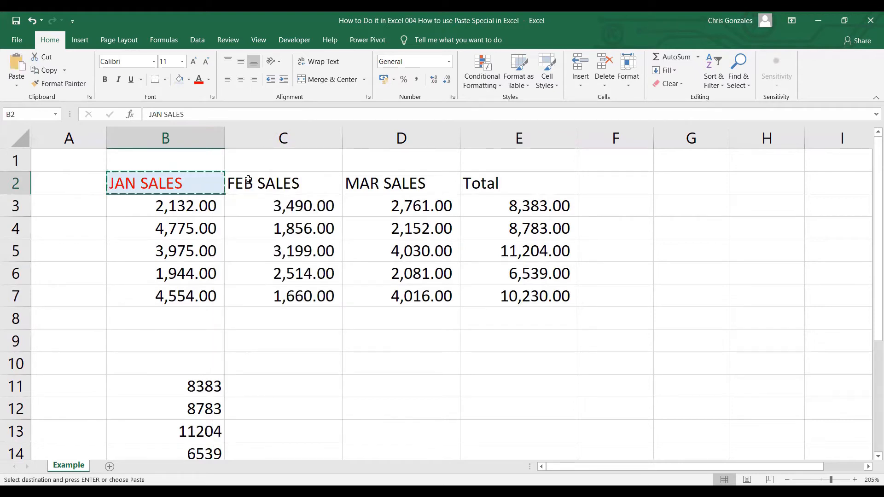
{"action": "left_click_drag", "start_coordinate": [249, 180], "coordinate": [486, 178]}
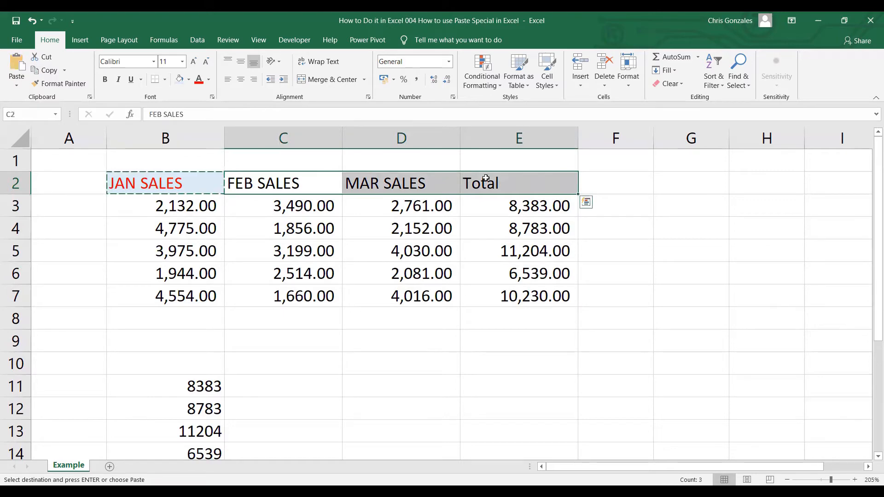
{"action": "right_click", "coordinate": [486, 178]}
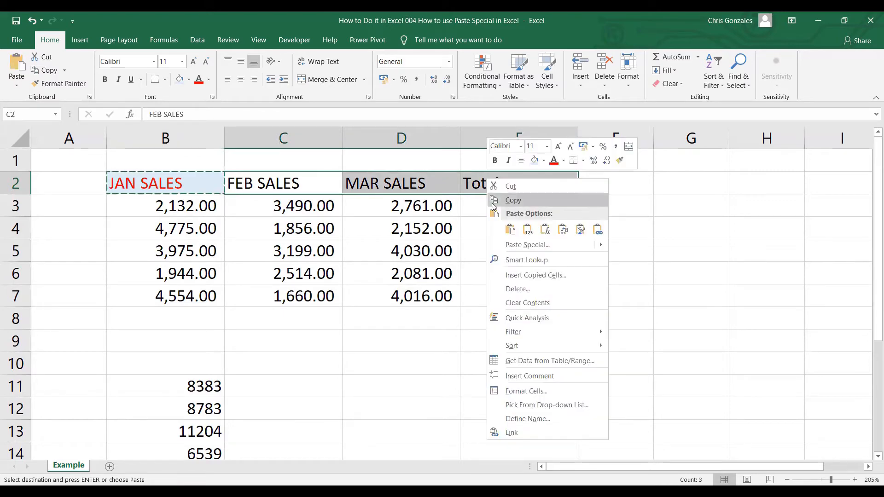
{"action": "left_click", "coordinate": [511, 246]}
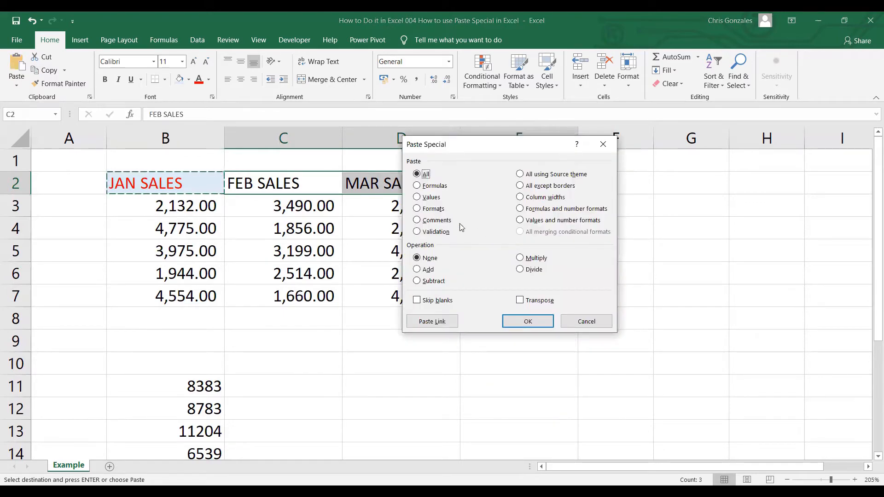
{"action": "left_click", "coordinate": [425, 210]}
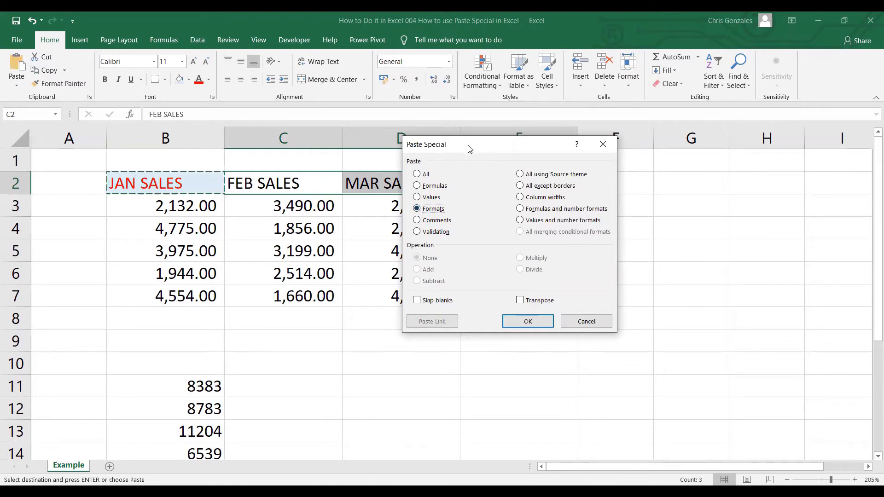
{"action": "left_click_drag", "start_coordinate": [469, 148], "coordinate": [420, 211]}
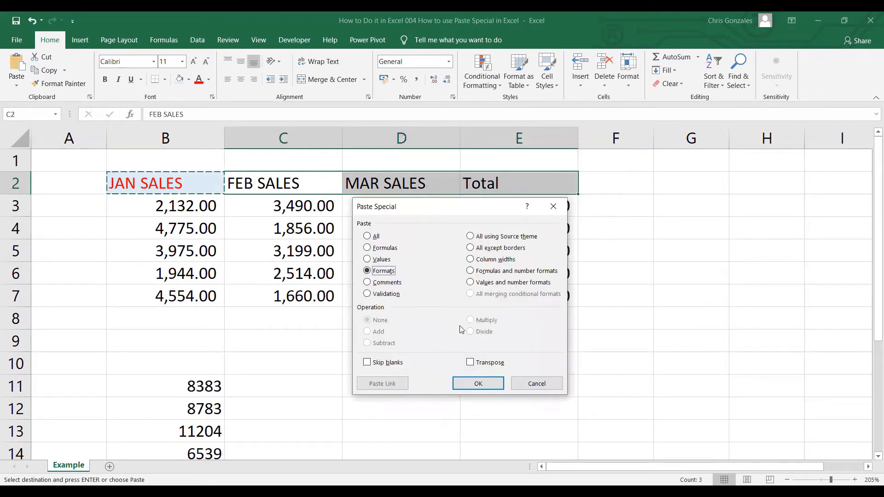
{"action": "left_click", "coordinate": [489, 388]}
{"action": "left_click", "coordinate": [480, 358]}
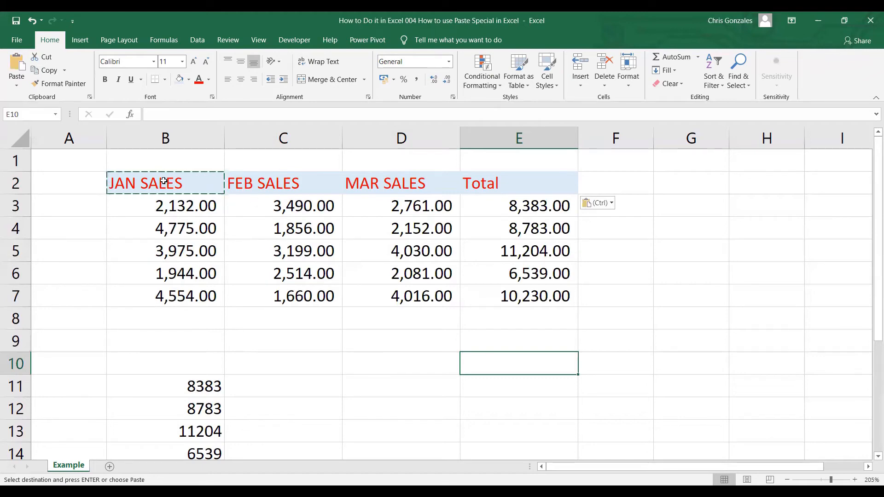
Step: Copy the whole sales table in B2:E7, including its headers and totals
{"action": "left_click_drag", "start_coordinate": [154, 181], "coordinate": [503, 294]}
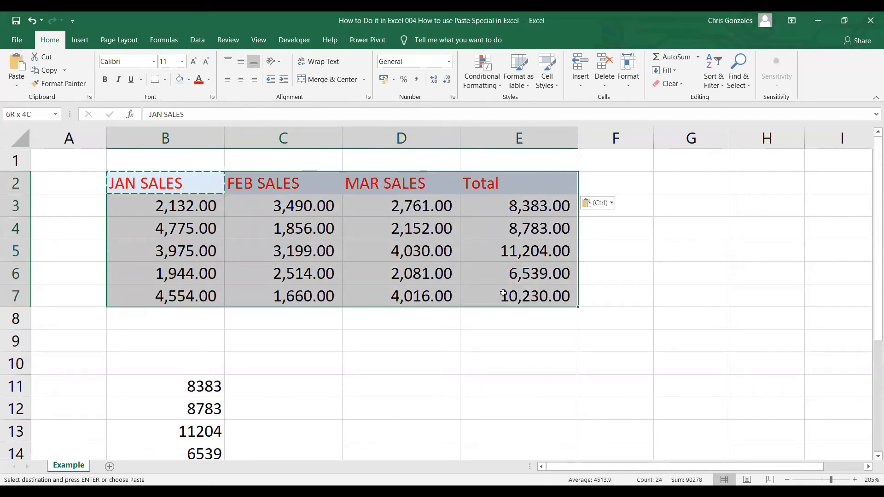
{"action": "left_click_drag", "start_coordinate": [503, 294], "coordinate": [502, 293]}
{"action": "right_click", "coordinate": [371, 233]}
{"action": "left_click", "coordinate": [377, 235]}
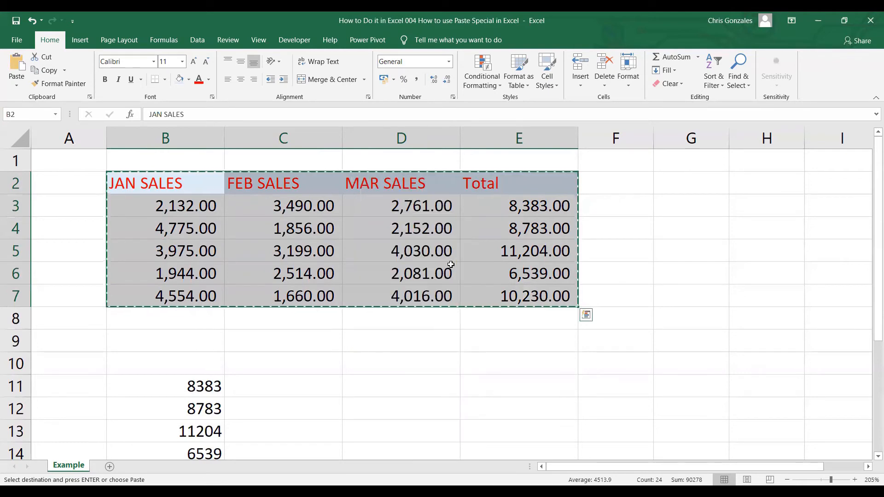
Step: Paste the copied sales table at D11 using Paste Special with the Transpose option
{"action": "scroll", "coordinate": [444, 277], "scroll_direction": "down", "scroll_amount": 1}
{"action": "scroll", "coordinate": [434, 297], "scroll_direction": "down", "scroll_amount": 1}
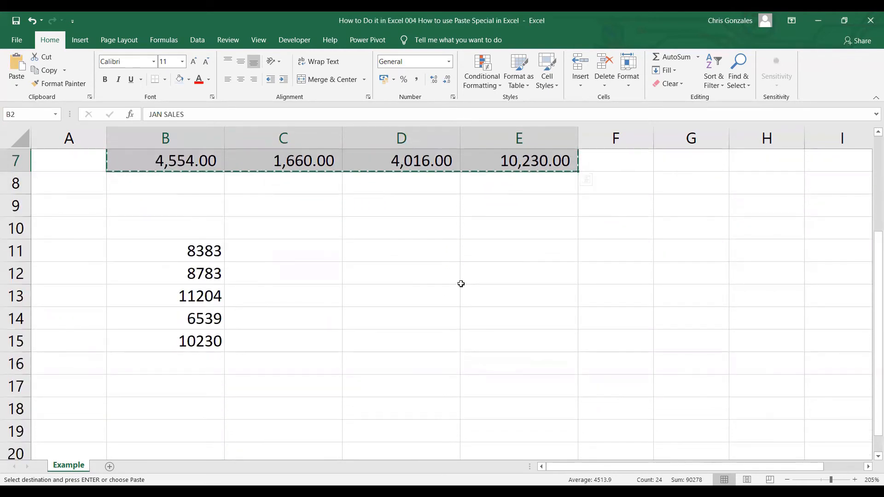
{"action": "left_click", "coordinate": [431, 253]}
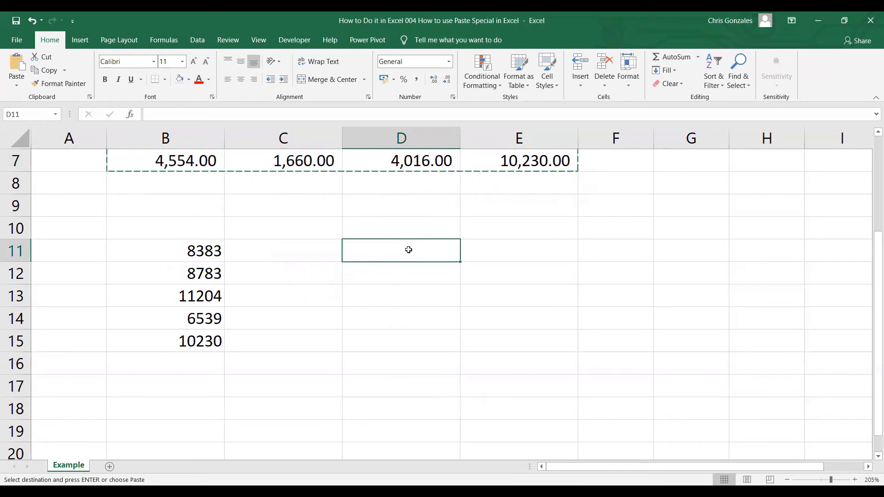
{"action": "right_click", "coordinate": [409, 252]}
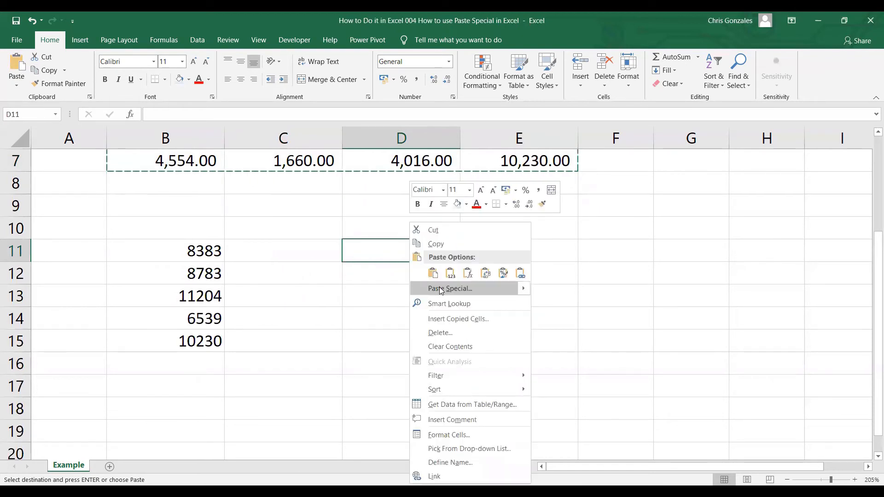
{"action": "left_click", "coordinate": [439, 286]}
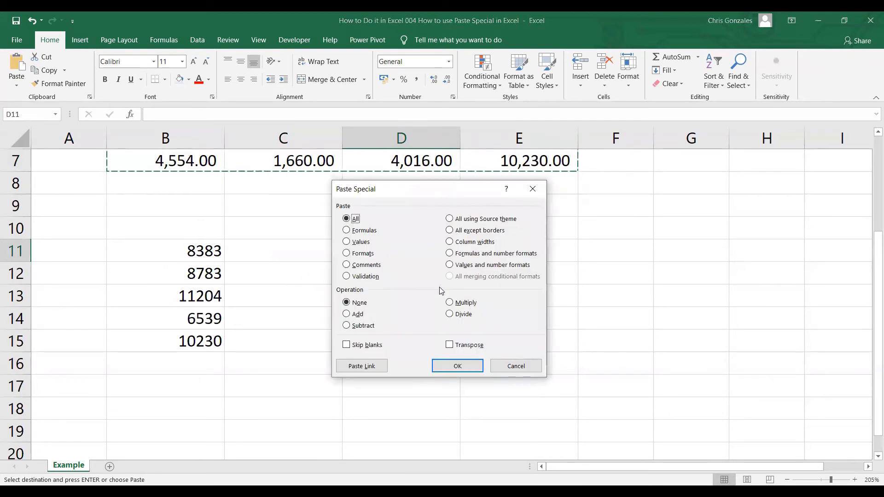
{"action": "left_click", "coordinate": [450, 346]}
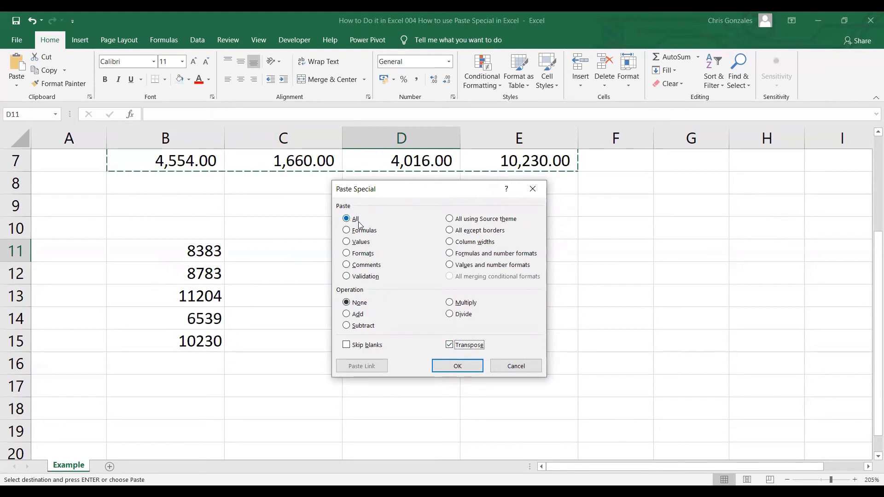
{"action": "left_click", "coordinate": [458, 371]}
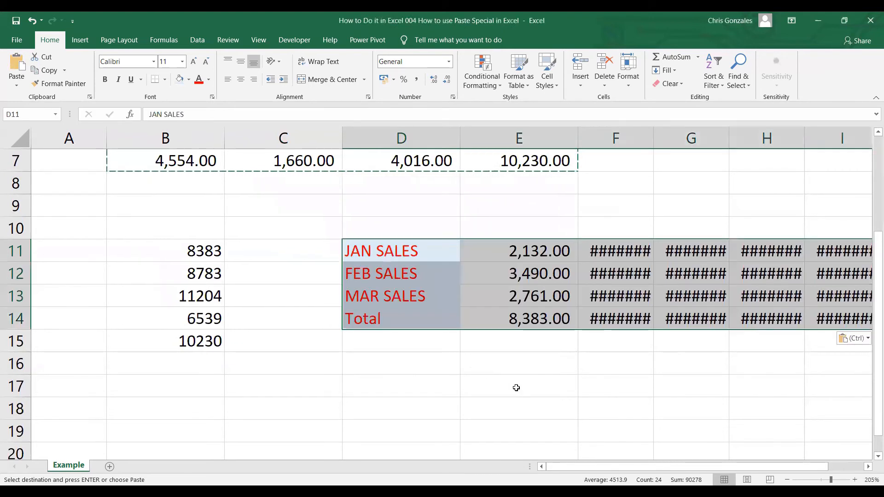
Step: Widen columns F through I so the numbers in the transposed table fit their cells
{"action": "left_click", "coordinate": [869, 467]}
{"action": "left_click", "coordinate": [869, 467]}
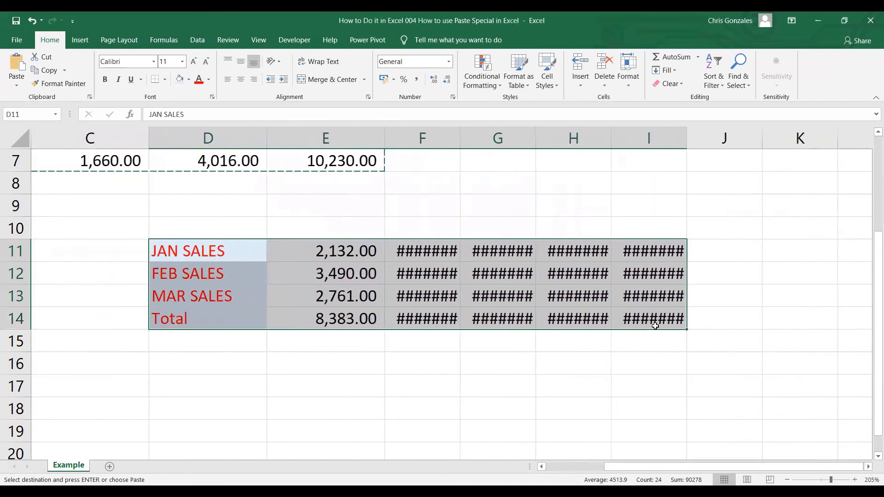
{"action": "left_click_drag", "start_coordinate": [422, 138], "coordinate": [715, 139]}
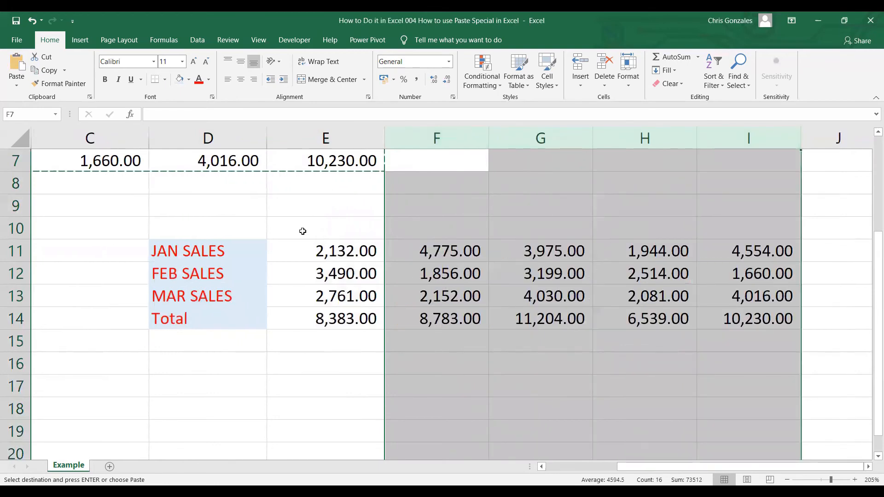
{"action": "left_click", "coordinate": [352, 265]}
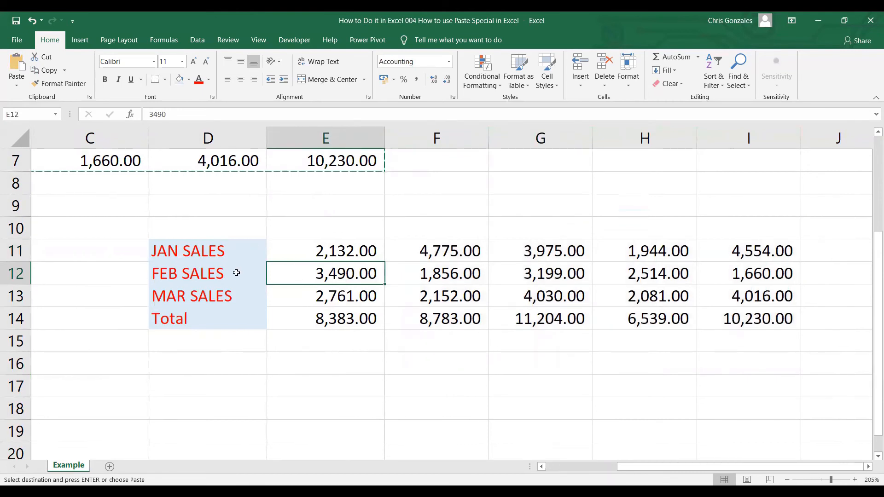
Step: Copy the transposed table in D11:I14 and paste it at D18 using Paste Special with the Transpose option
{"action": "left_click_drag", "start_coordinate": [198, 249], "coordinate": [738, 318]}
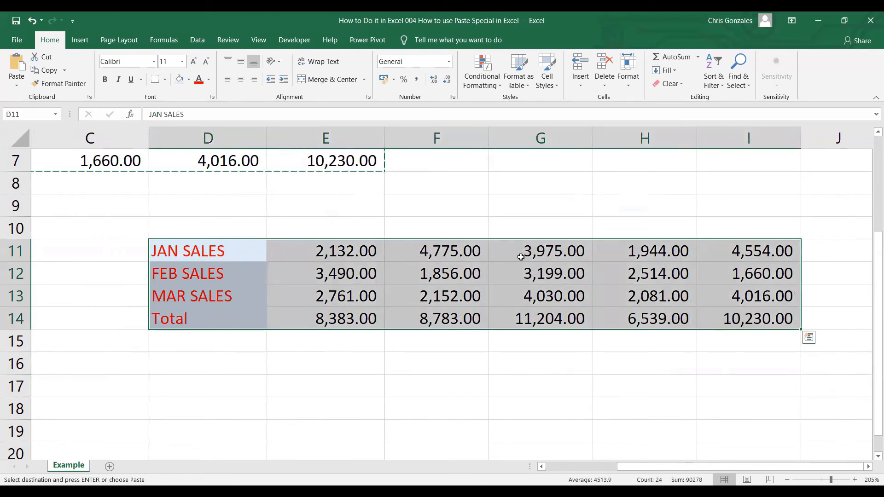
{"action": "right_click", "coordinate": [408, 252]}
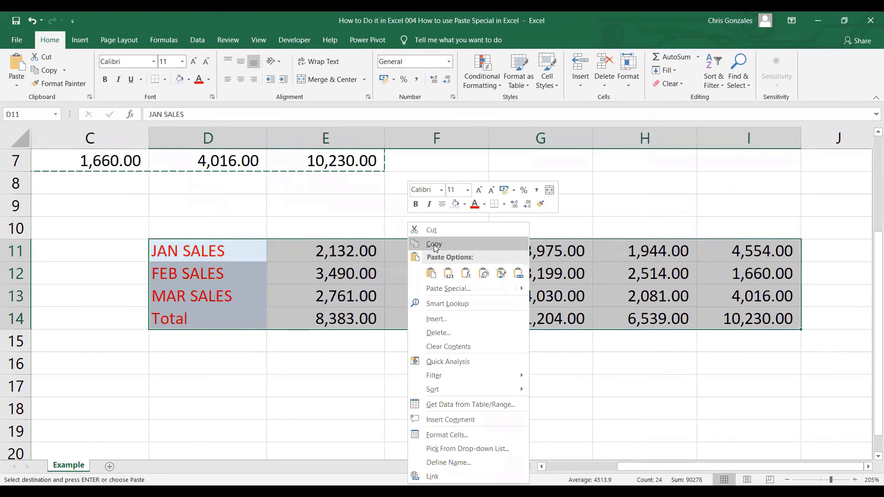
{"action": "left_click", "coordinate": [434, 245]}
{"action": "scroll", "coordinate": [235, 277], "scroll_direction": "down", "scroll_amount": 2}
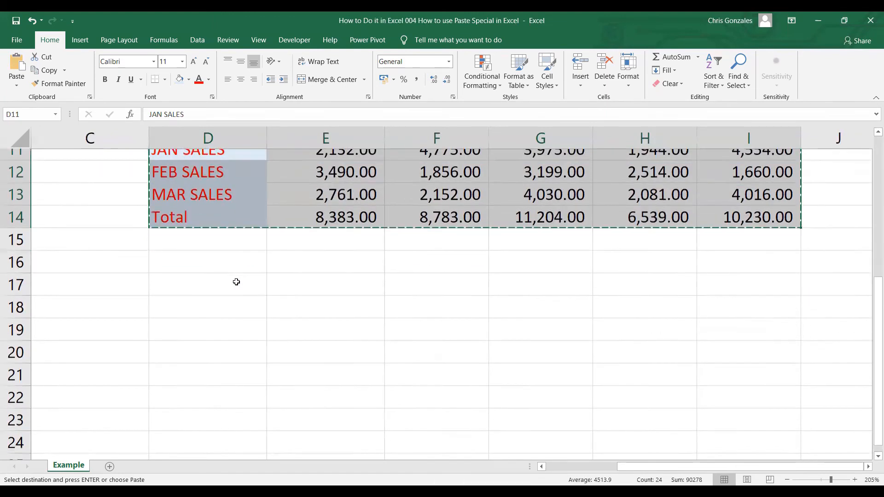
{"action": "left_click", "coordinate": [226, 267]}
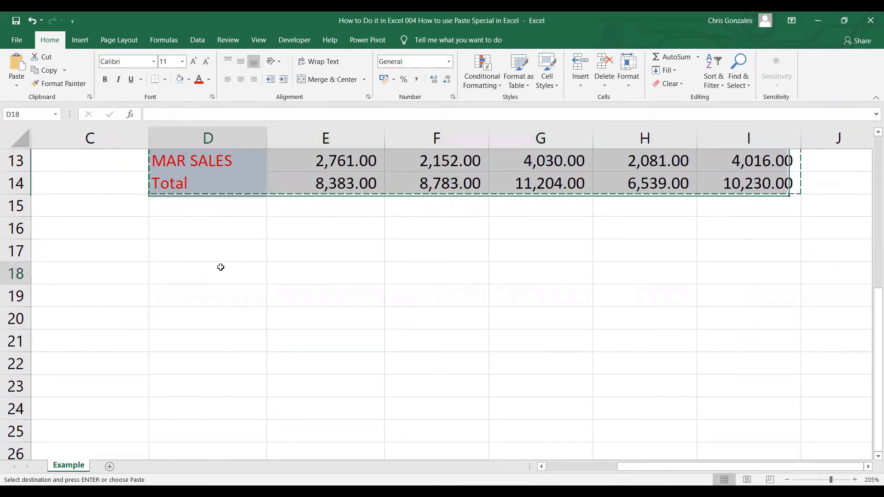
{"action": "right_click", "coordinate": [226, 273]}
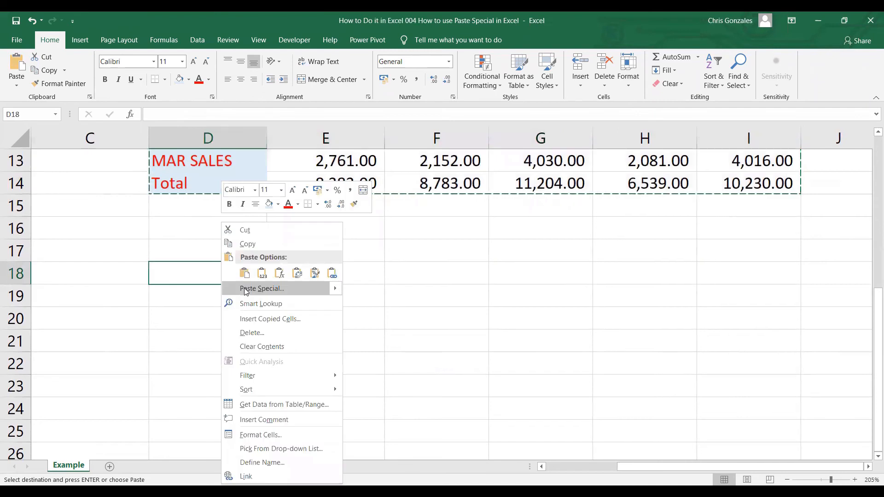
{"action": "left_click", "coordinate": [244, 289]}
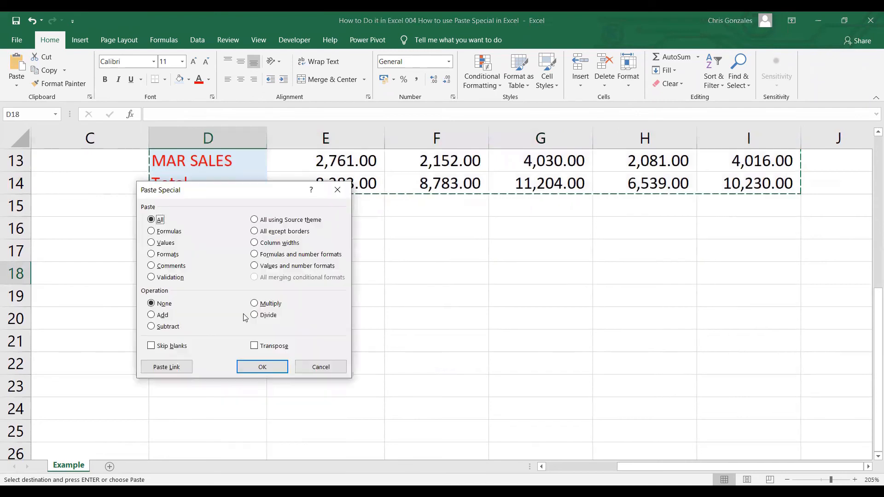
{"action": "left_click", "coordinate": [256, 346]}
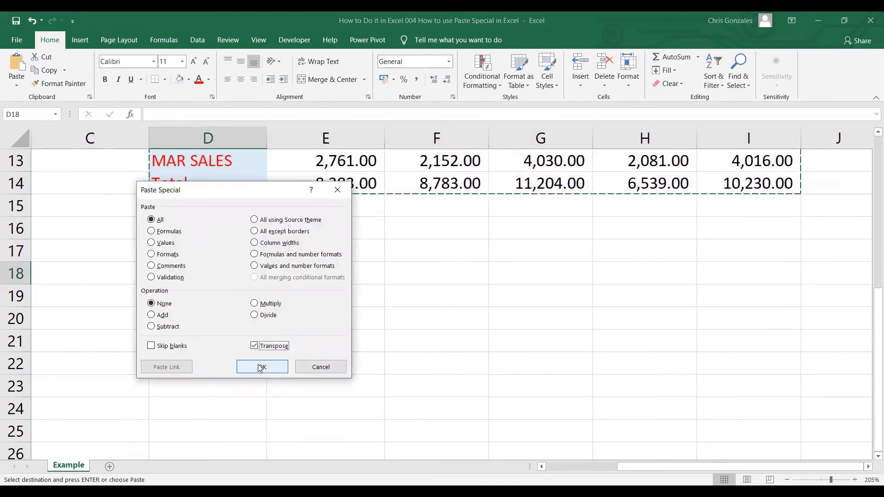
{"action": "left_click", "coordinate": [260, 367]}
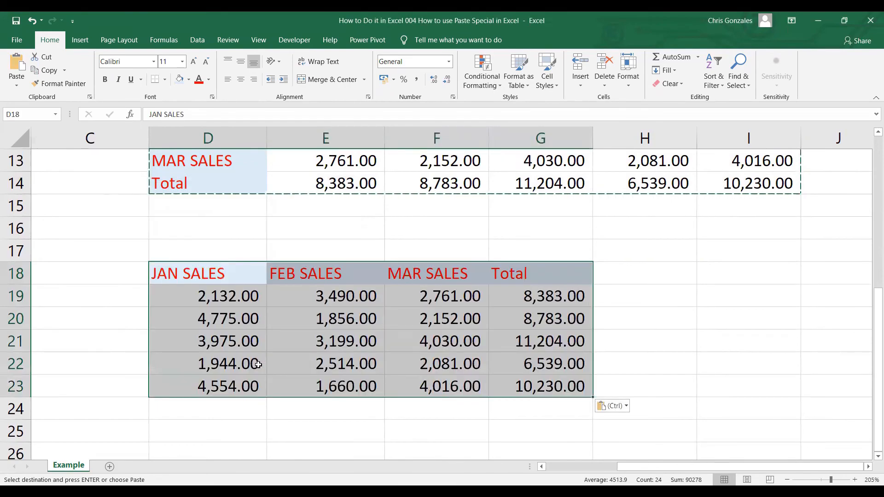
Step: Compare the original sales table, starting from its JAN SALES header in B2, with the two transposed copies
{"action": "left_click", "coordinate": [262, 212]}
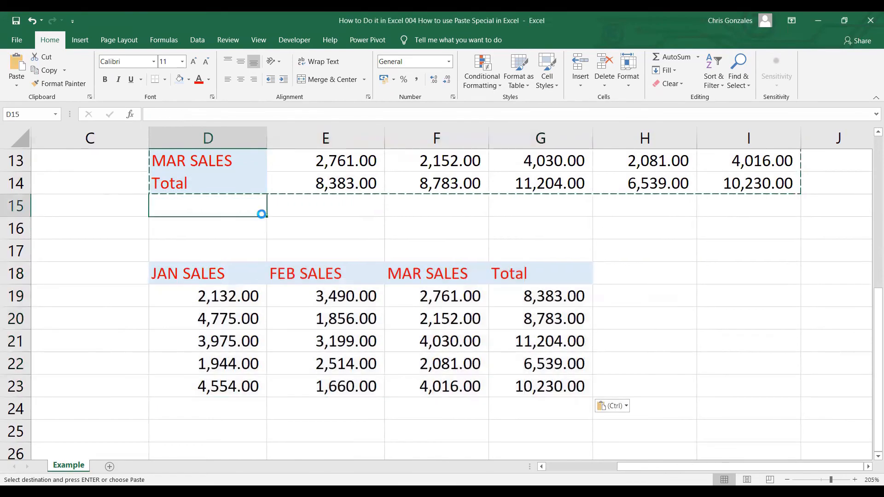
{"action": "scroll", "coordinate": [263, 214], "scroll_direction": "down", "scroll_amount": 2}
{"action": "scroll", "coordinate": [262, 213], "scroll_direction": "down", "scroll_amount": 3}
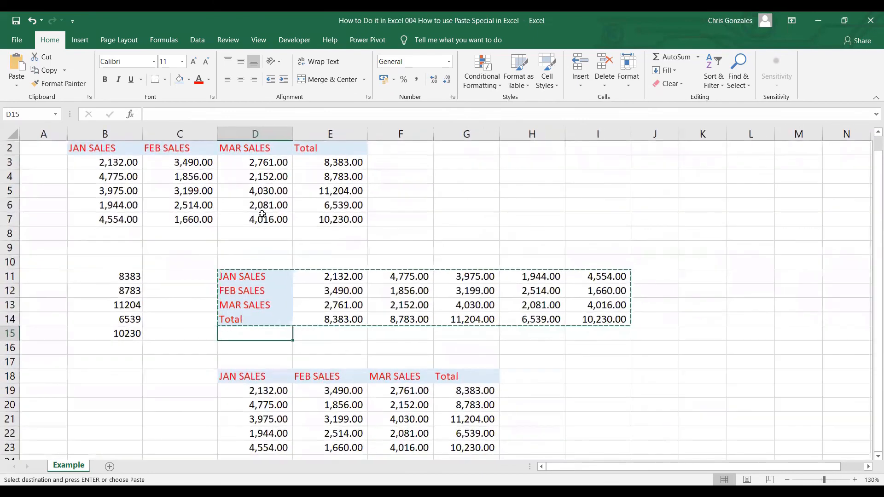
{"action": "scroll", "coordinate": [262, 214], "scroll_direction": "down", "scroll_amount": 1}
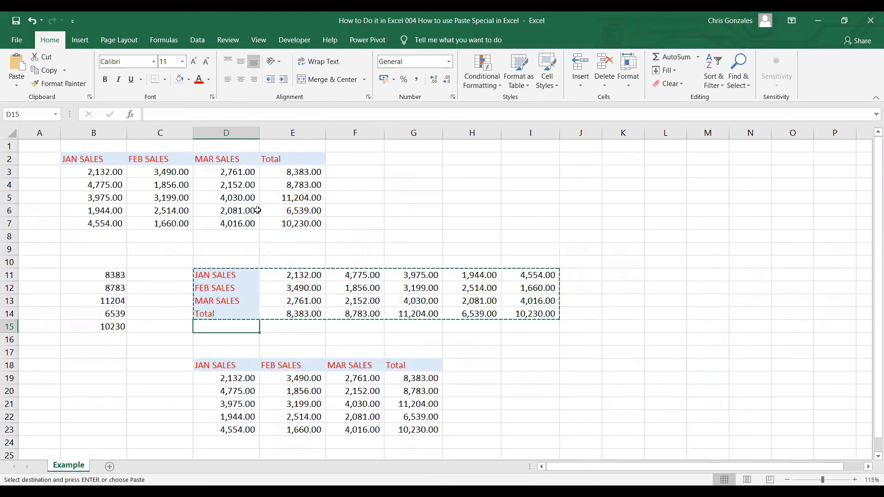
{"action": "left_click", "coordinate": [101, 160]}
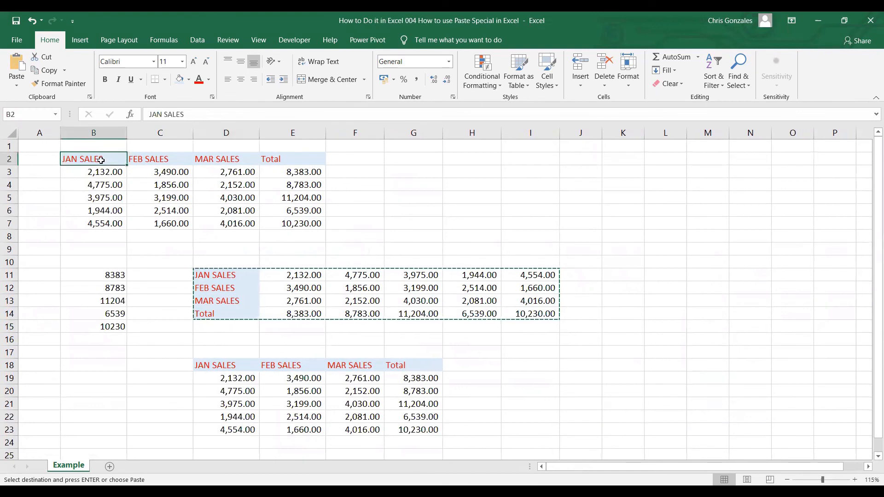